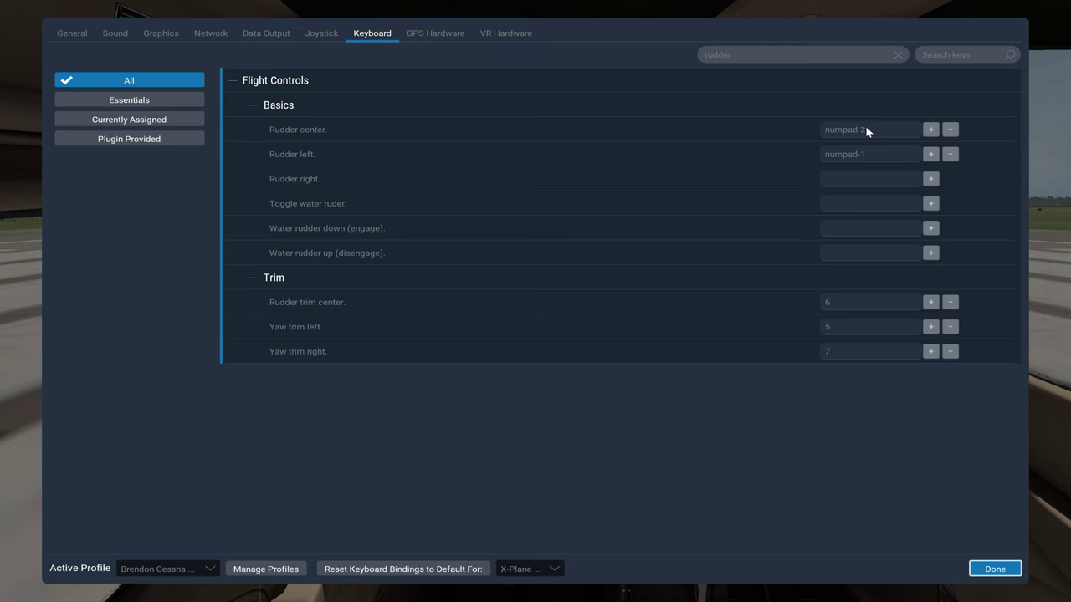
Step: Bind the Rudder right command to numpad-3 and clear the command search
left_click(931, 179)
key("KP_3")
left_click(897, 54)
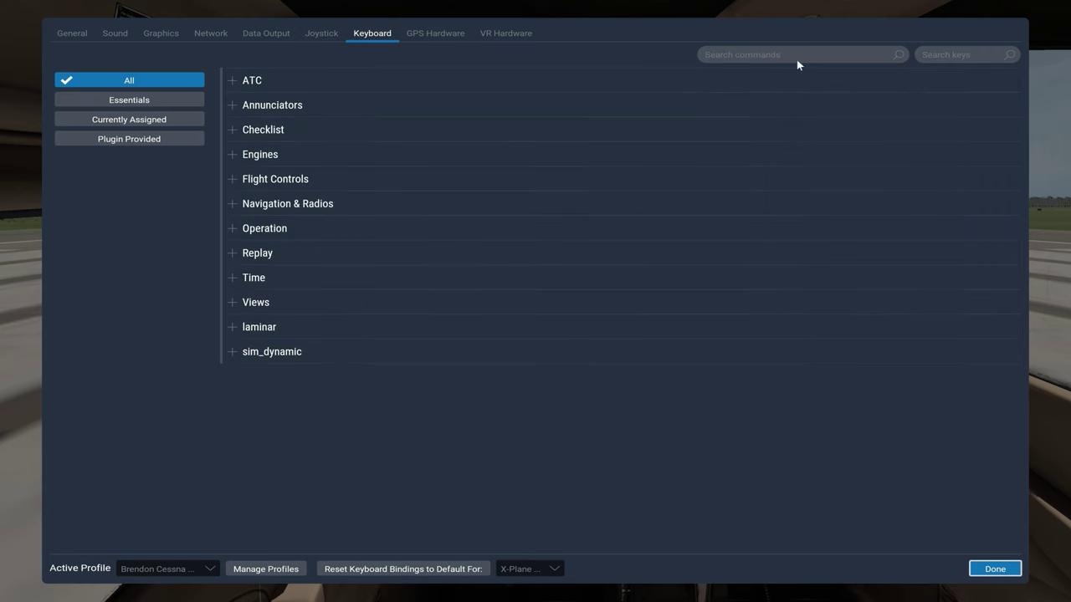
Step: Search the keyboard commands for engine and review the basic engine bindings for mixture, prop and throttle
left_click(759, 52)
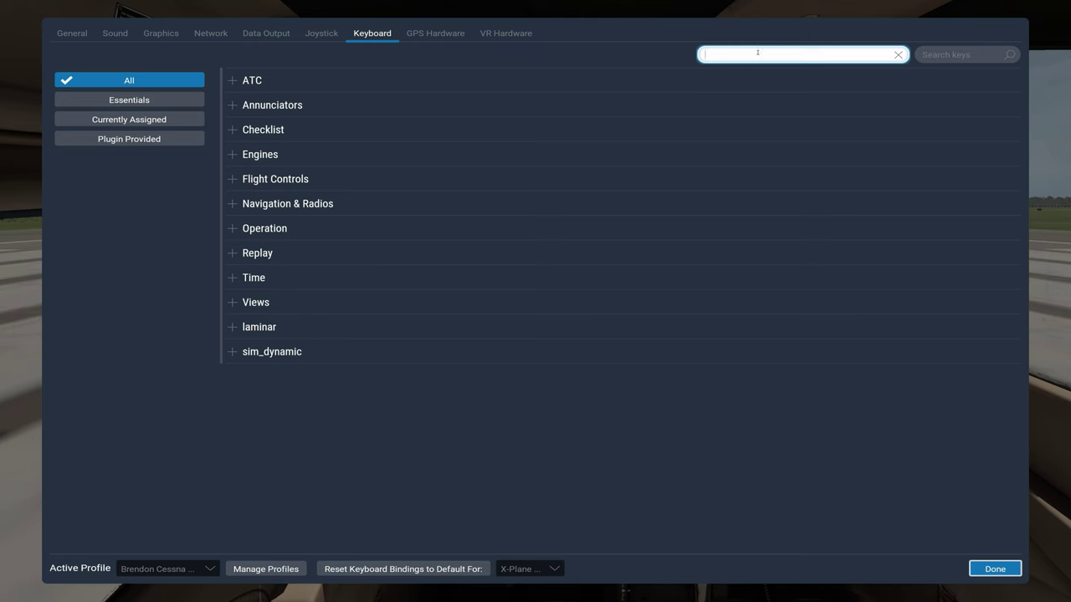
type("engine")
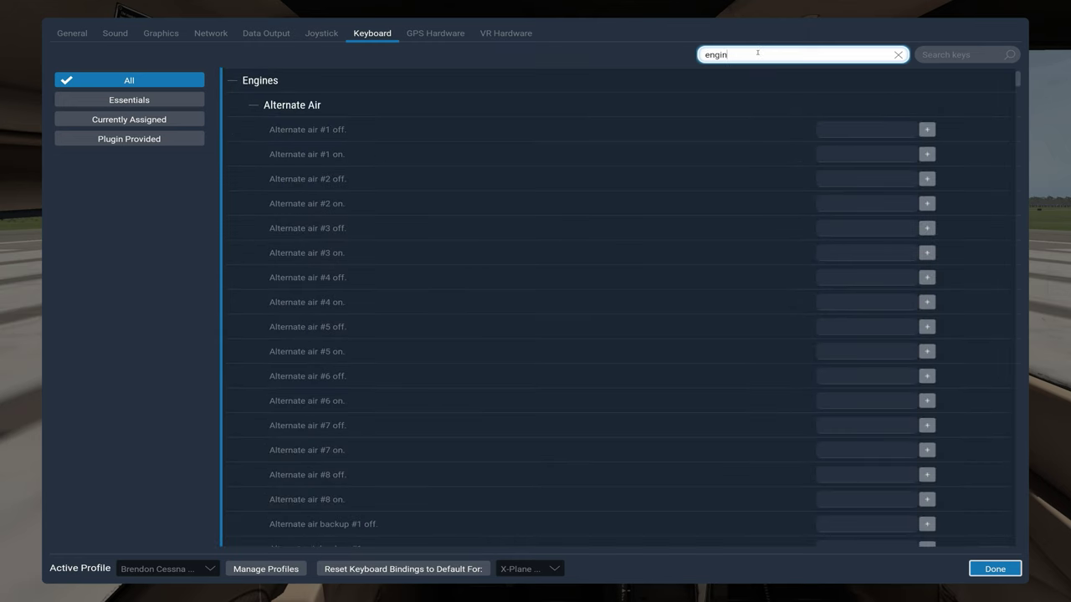
left_click(445, 150)
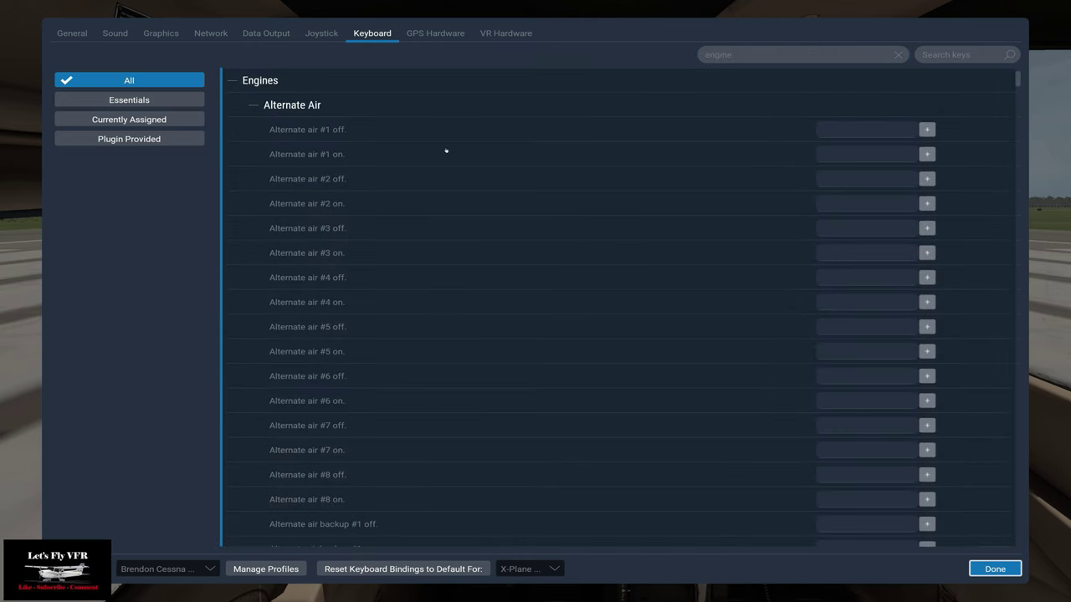
scroll(389, 363, "down", 15)
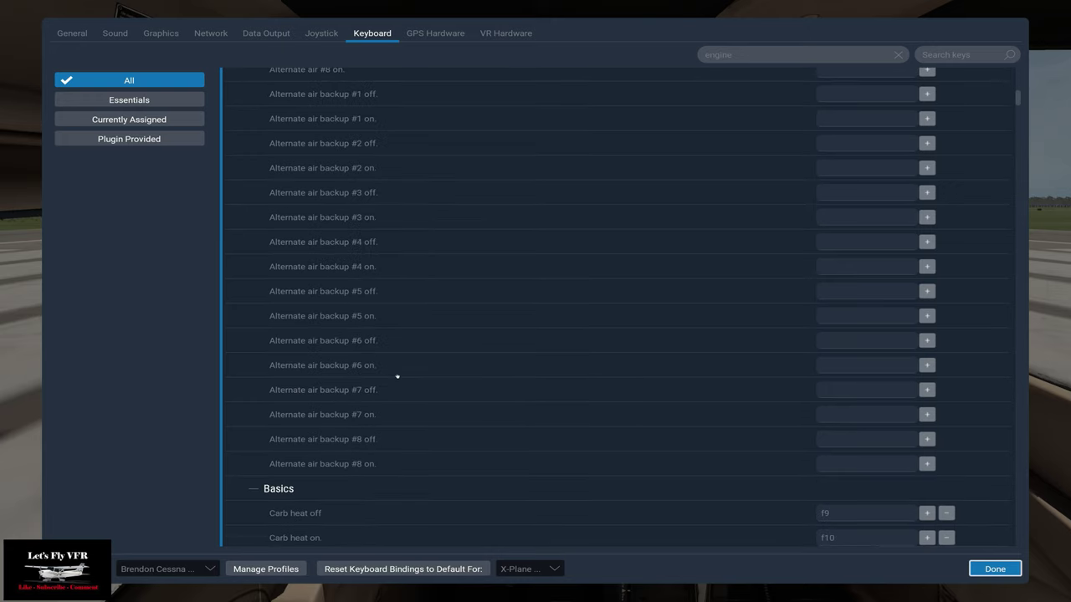
scroll(397, 373, "up", 5)
scroll(398, 374, "down", 3)
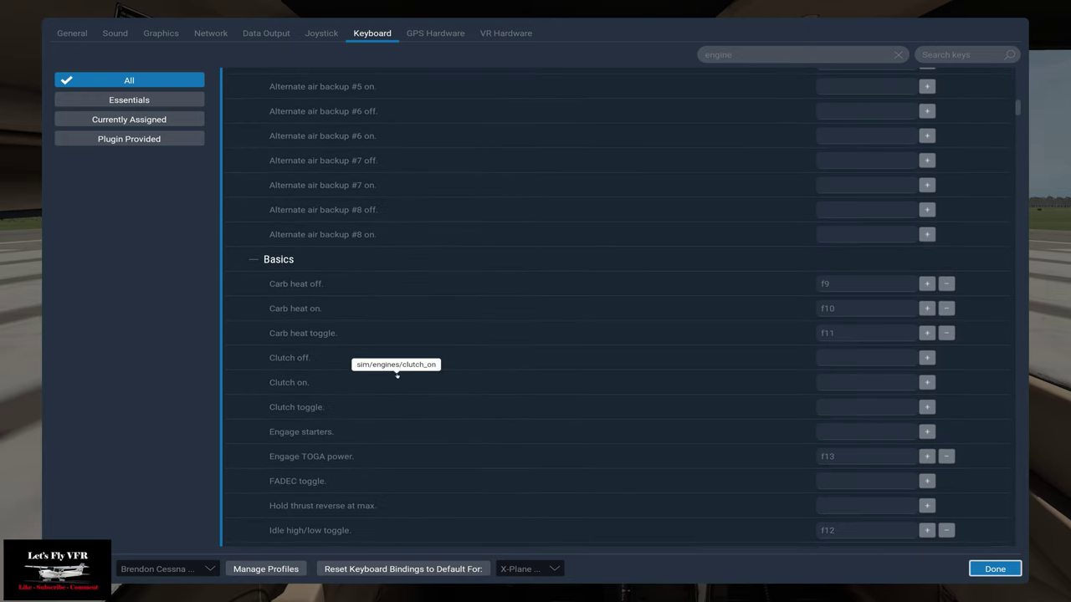
scroll(318, 297, "down", 2)
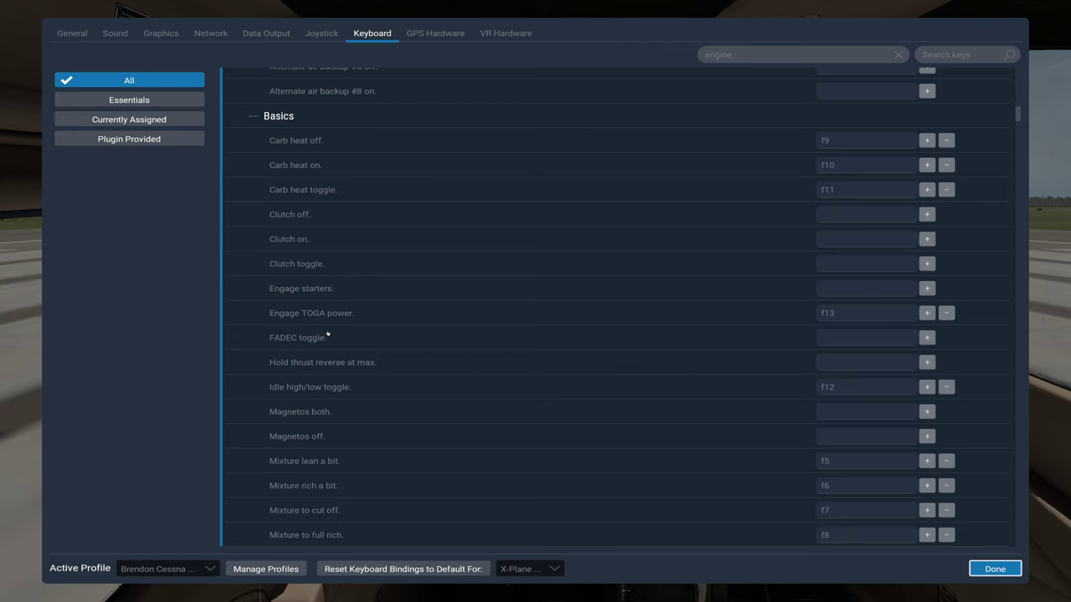
scroll(296, 412, "down", 3)
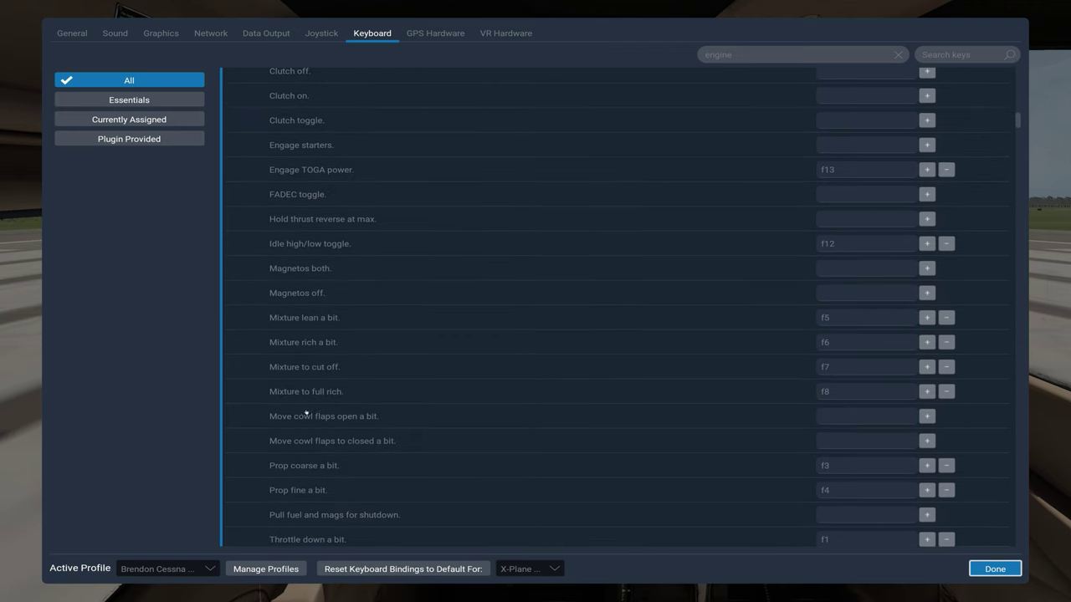
scroll(312, 479, "down", 2)
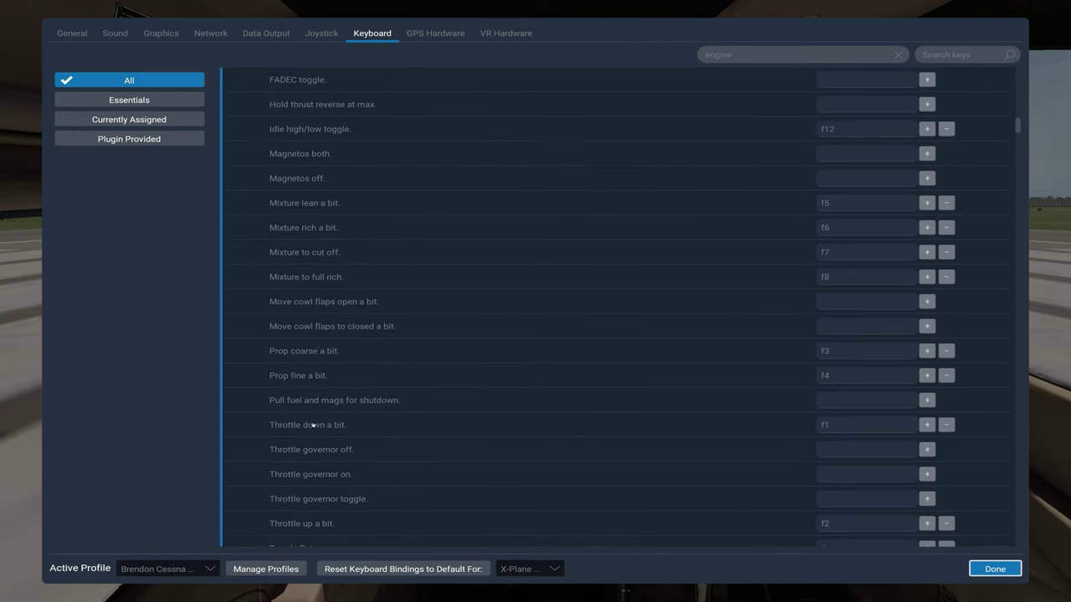
scroll(301, 411, "down", 3)
scroll(301, 410, "up", 2)
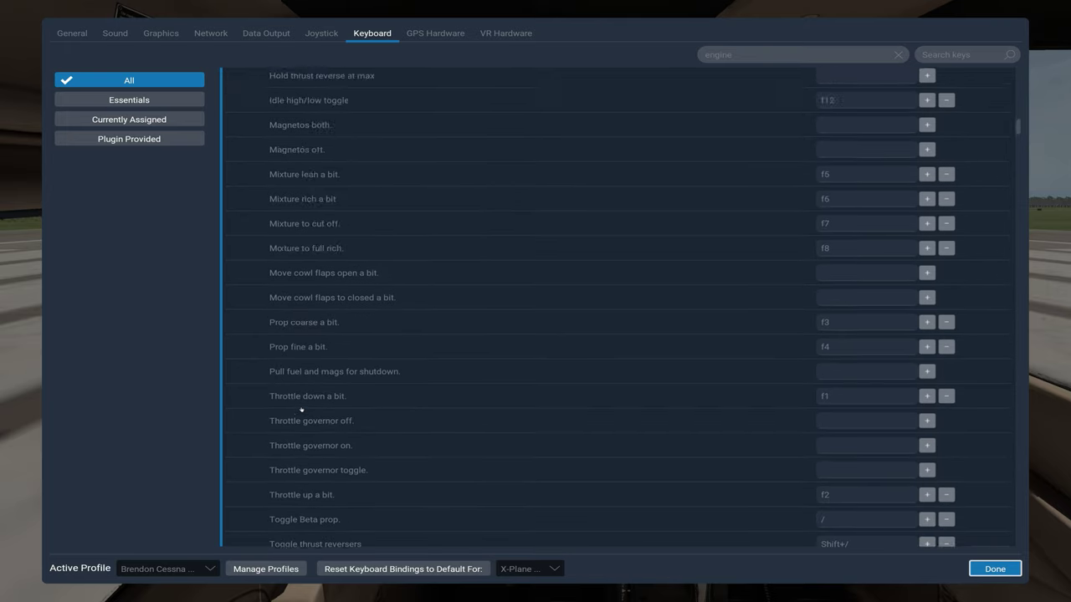
scroll(301, 411, "down", 2)
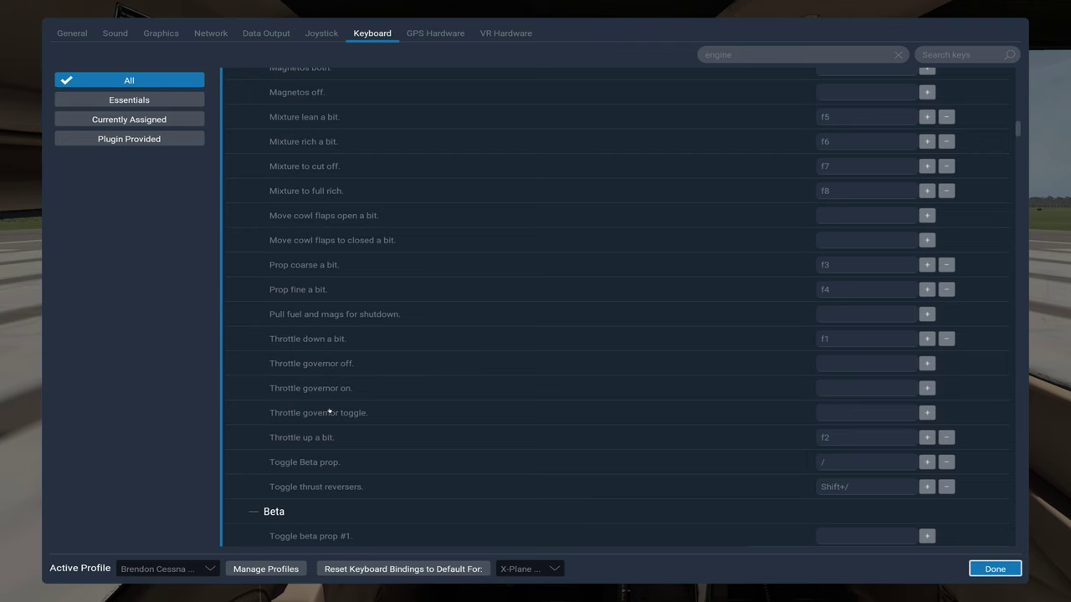
scroll(330, 410, "up", 1)
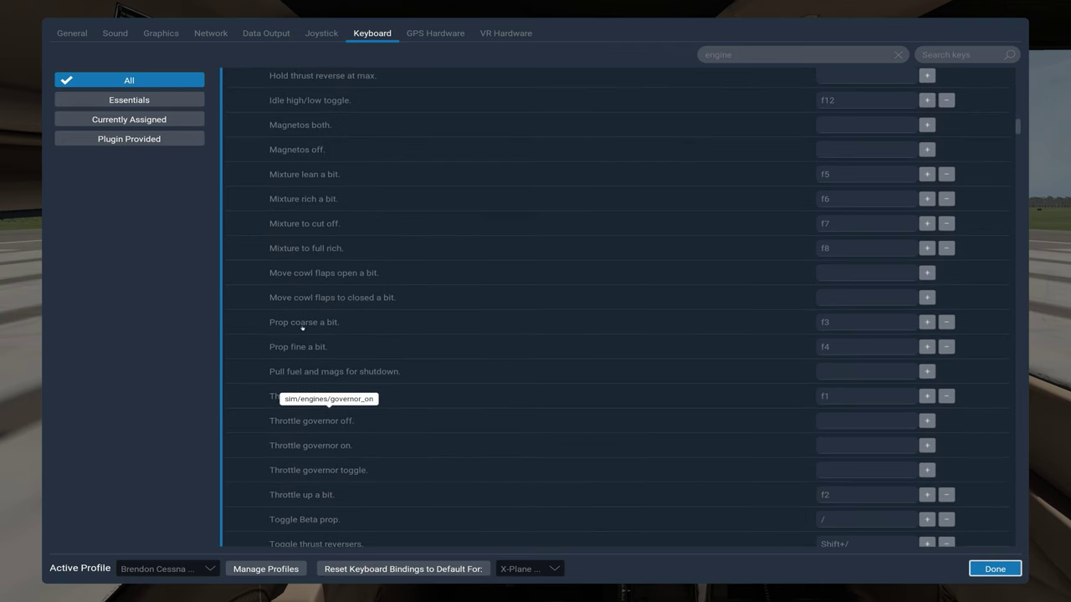
scroll(302, 329, "up", 2)
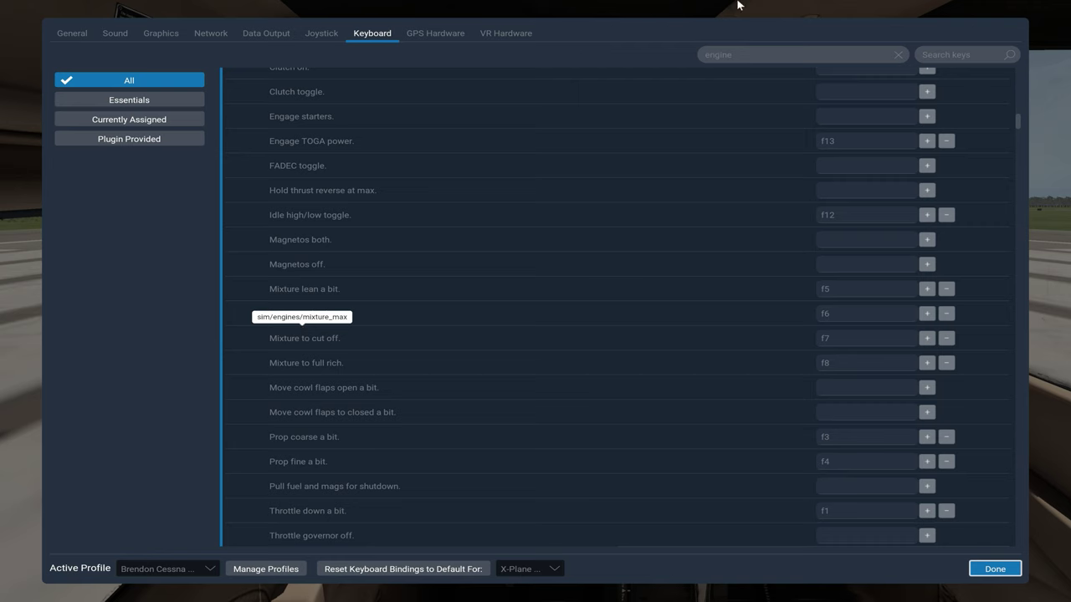
Step: Search the keyboard commands for power and look through the matching commands
left_click(741, 54)
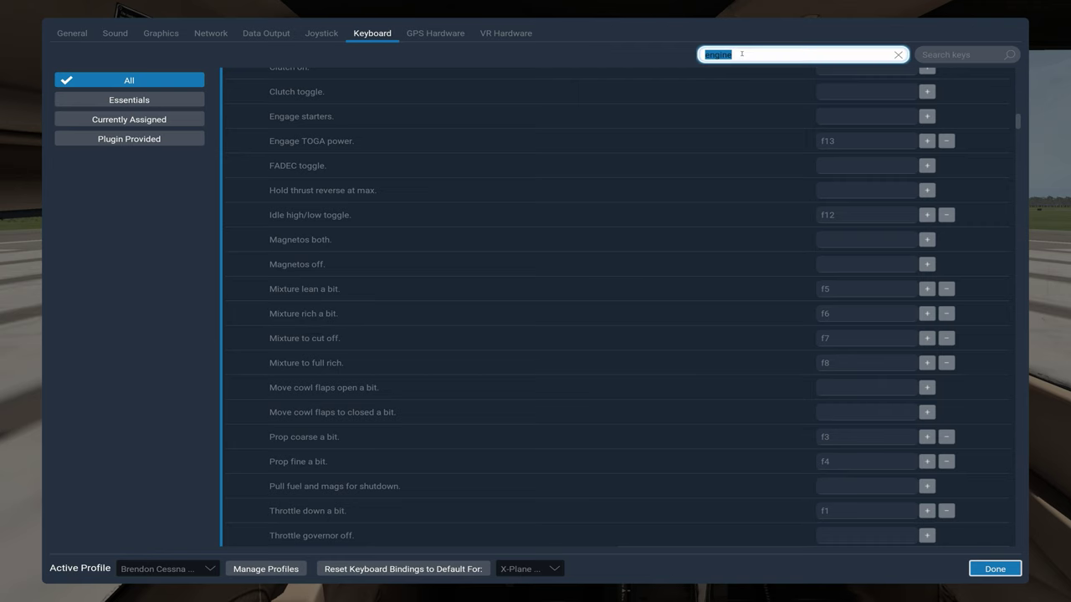
type("power")
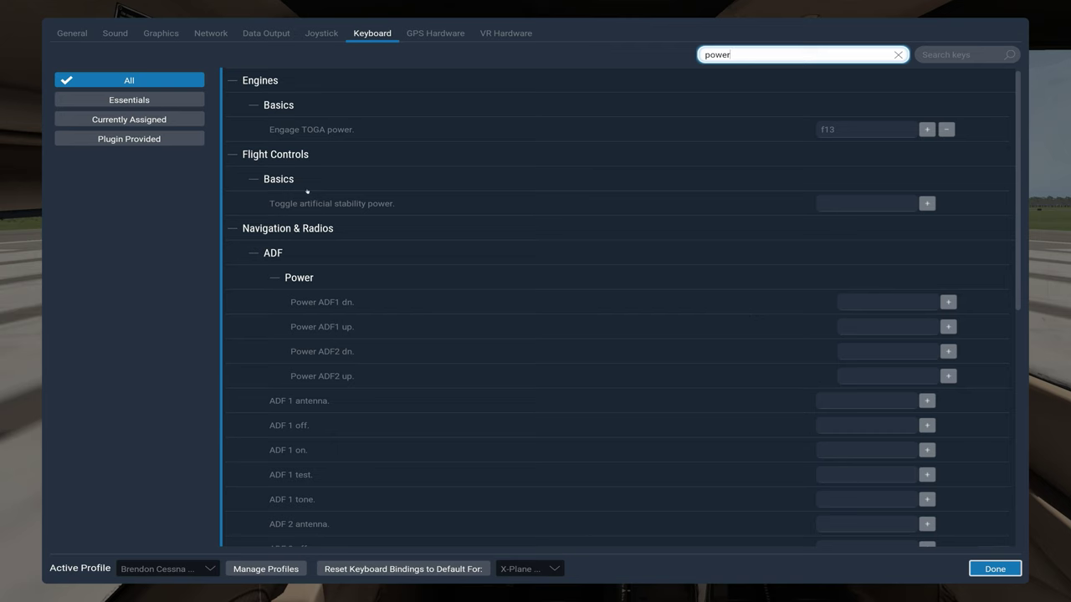
scroll(324, 207, "down", 8)
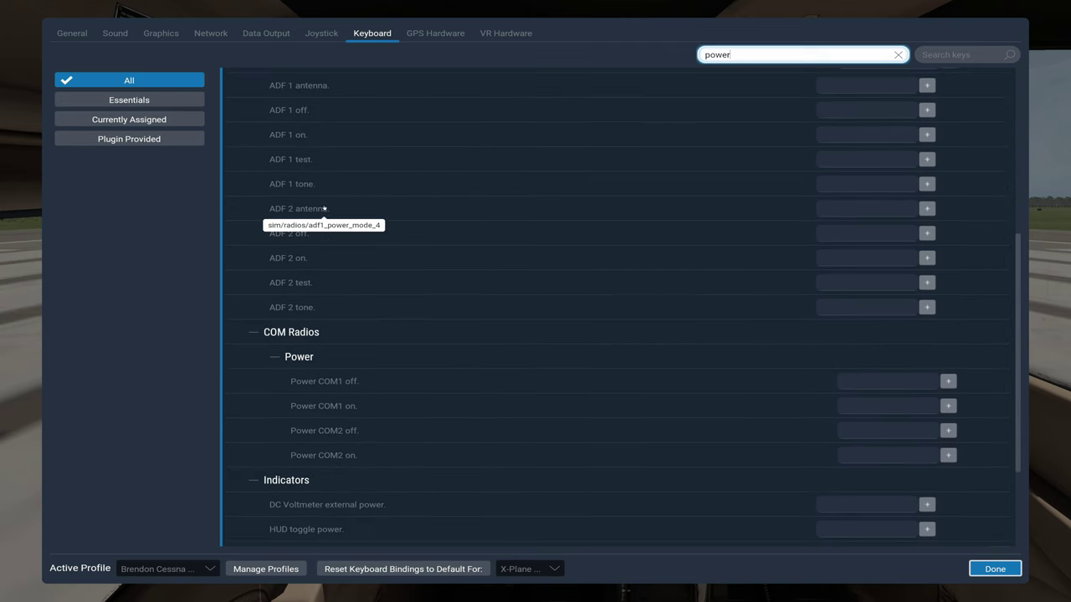
scroll(324, 207, "up", 3)
scroll(323, 206, "down", 3)
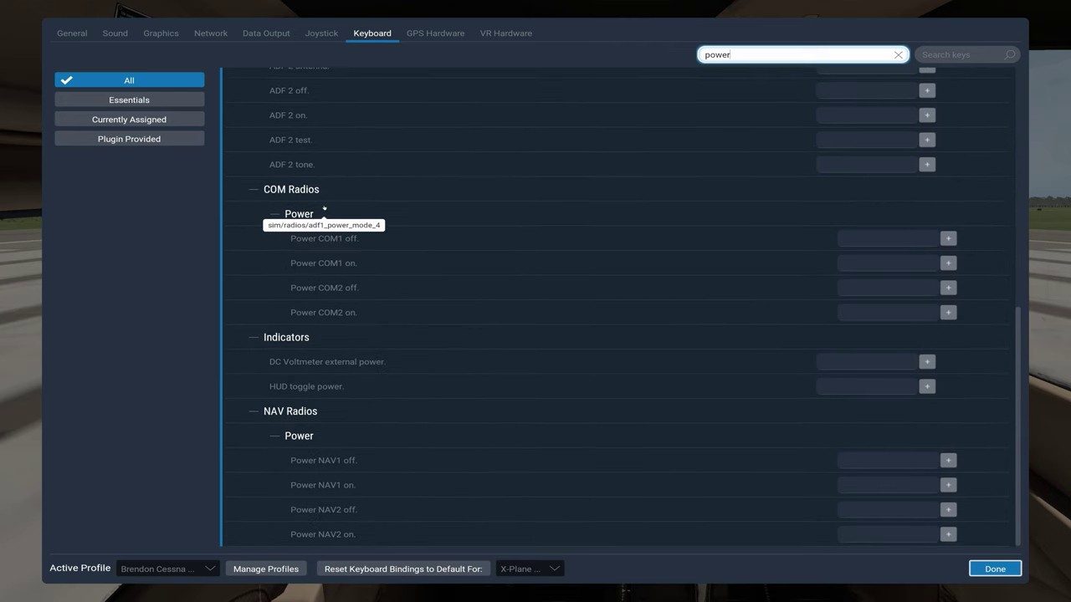
scroll(324, 207, "up", 13)
scroll(776, 193, "up", 3)
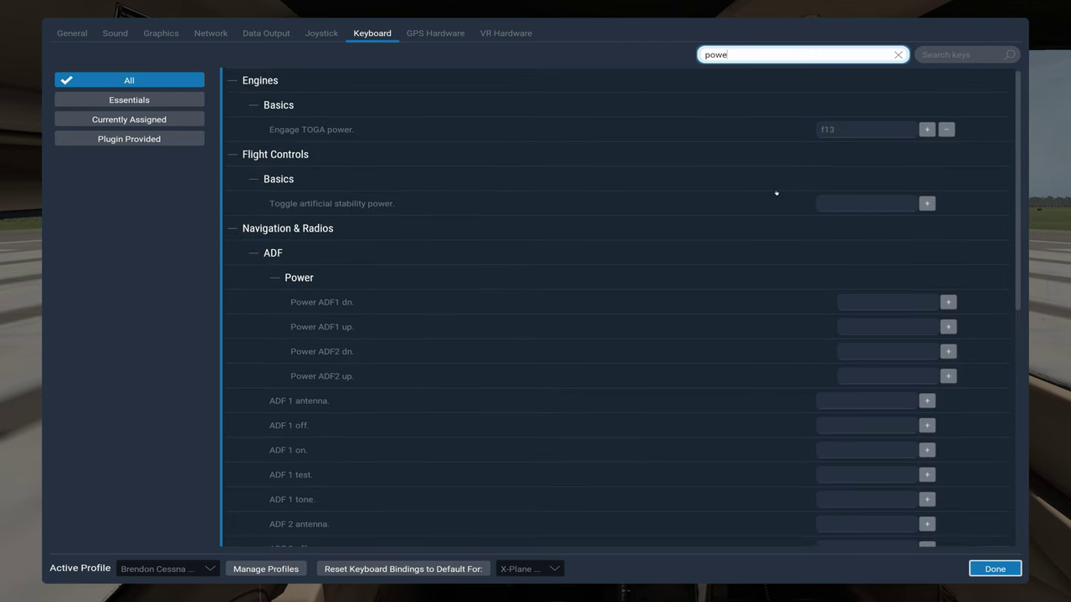
Step: Search the keyboard commands for throttle and replace the Throttle up a bit binding with numpad minus
key("BackSpace")
key("BackSpace")
key("BackSpace")
key("BackSpace")
key("BackSpace")
type("E")
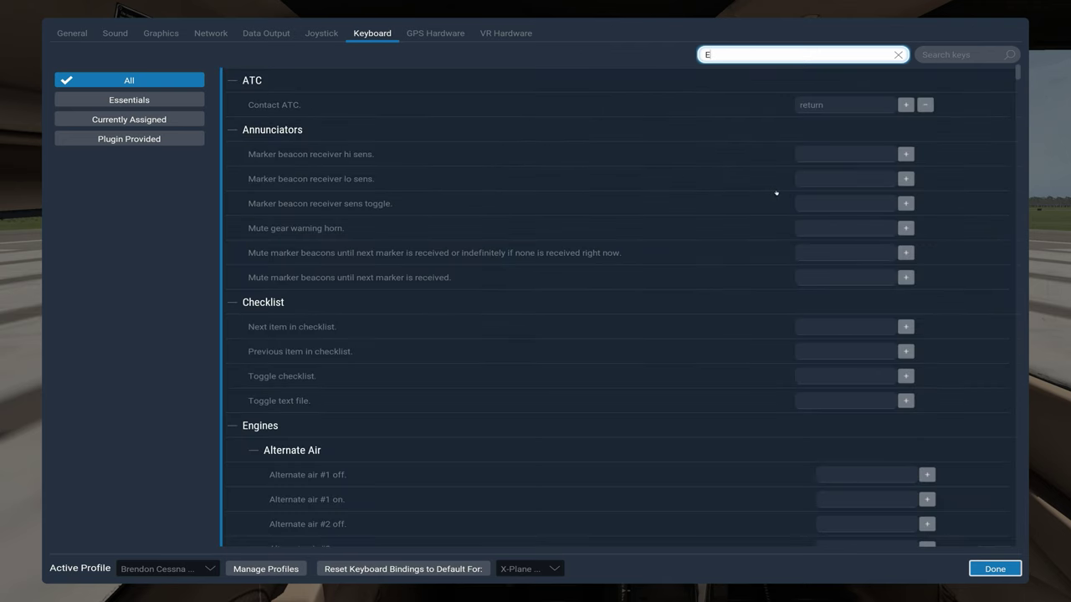
key("BackSpace")
type("thro")
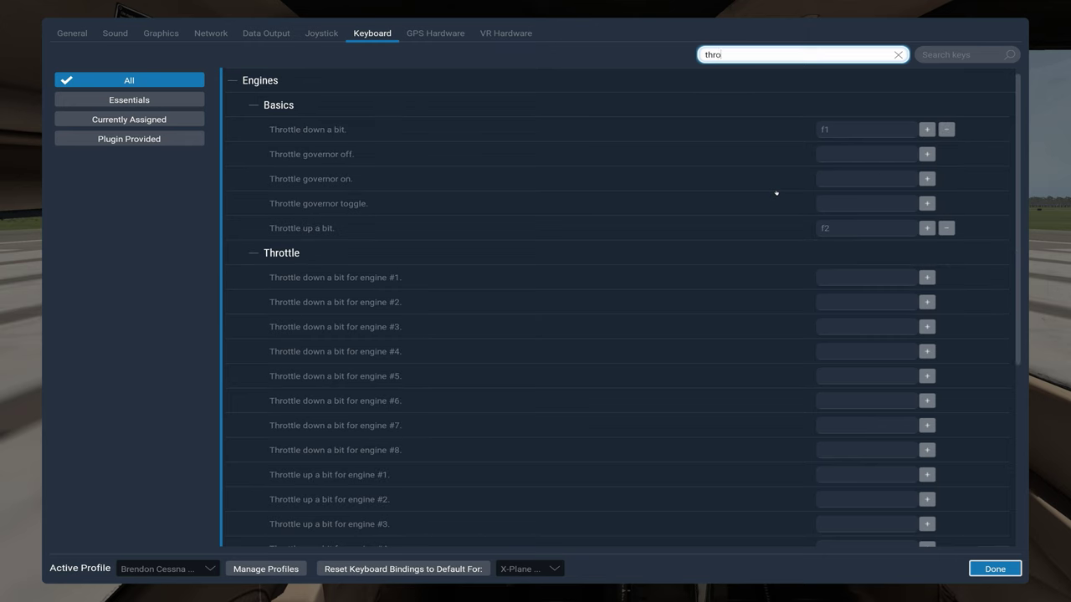
type("ttle")
left_click(947, 228)
left_click(926, 228)
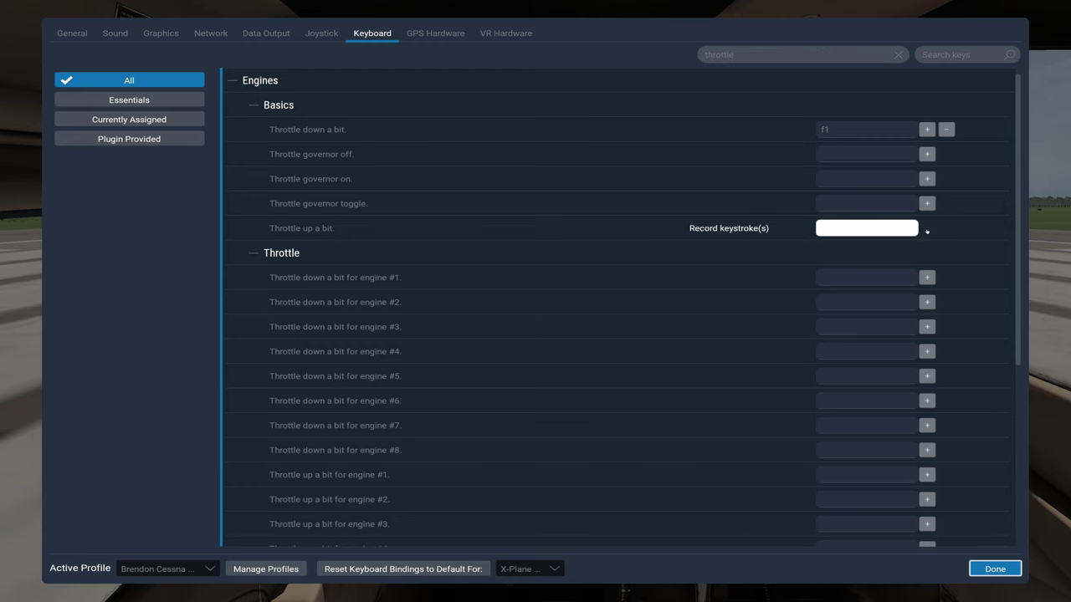
key("KP_Subtract")
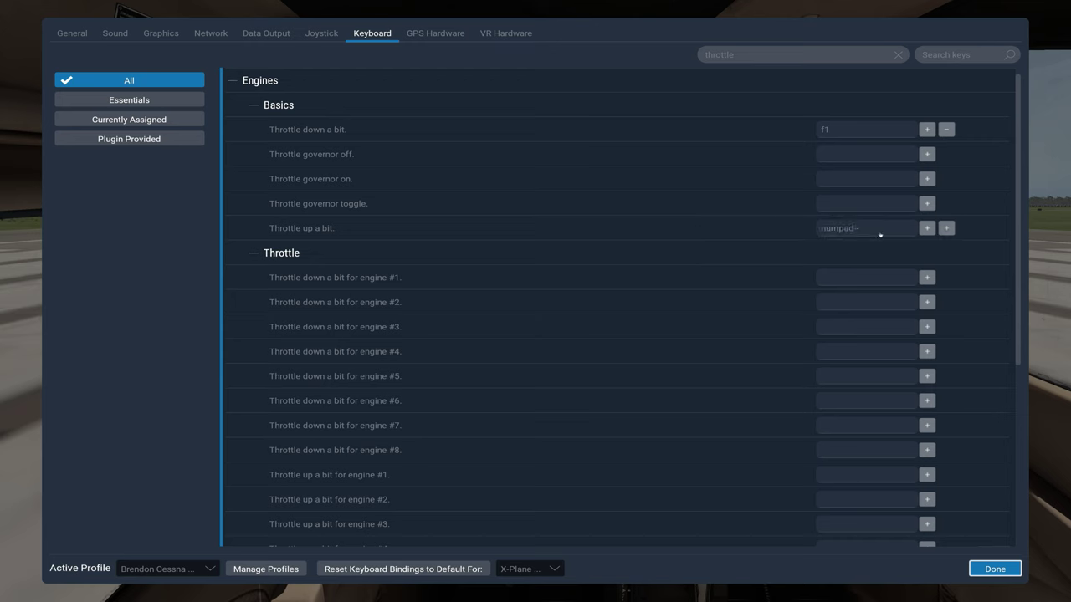
Step: Replace the Throttle down a bit binding with numpad plus and accept the keyboard settings
left_click(945, 130)
left_click(927, 130)
key("KP_Add")
left_click(987, 576)
Step: Set the pitch control response to 21% in the joystick control sensitivity settings
left_click(325, 34)
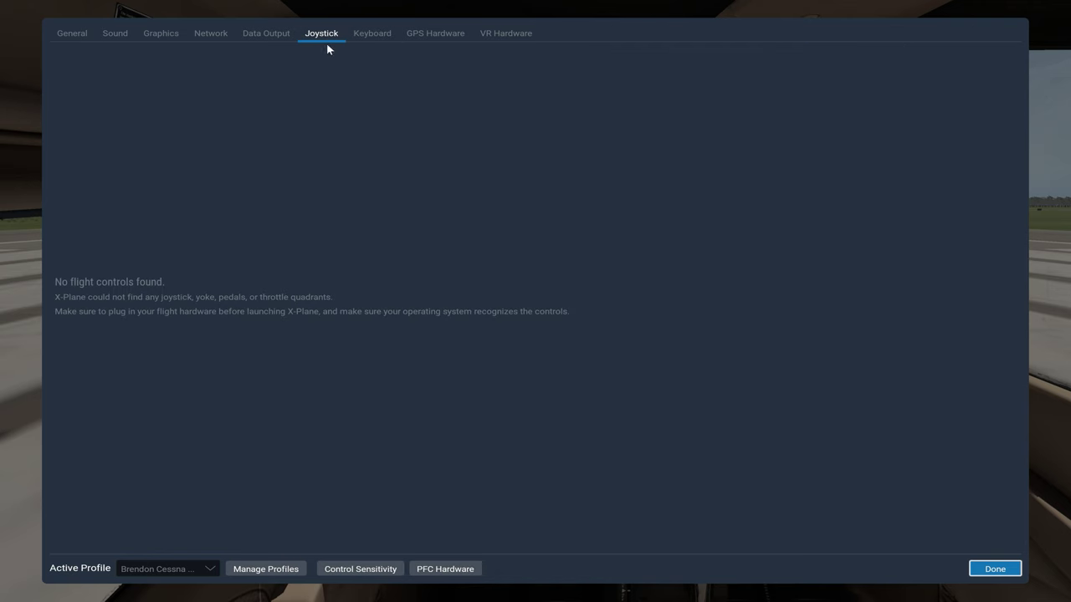
left_click(354, 571)
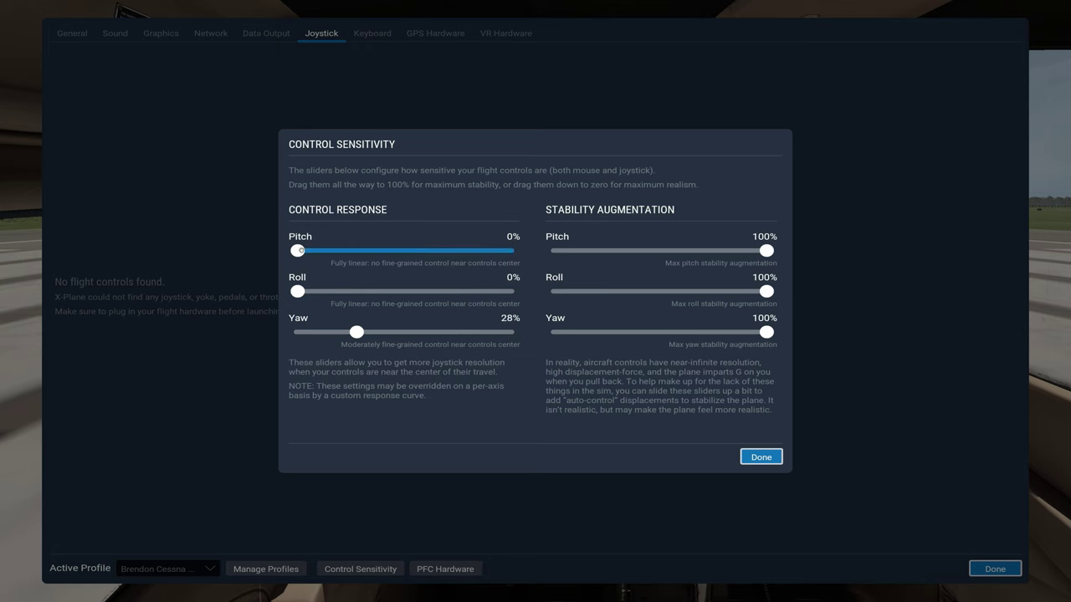
mouse_move(298, 251)
left_mouse_down()
mouse_move(322, 251)
mouse_move(297, 251)
left_mouse_up()
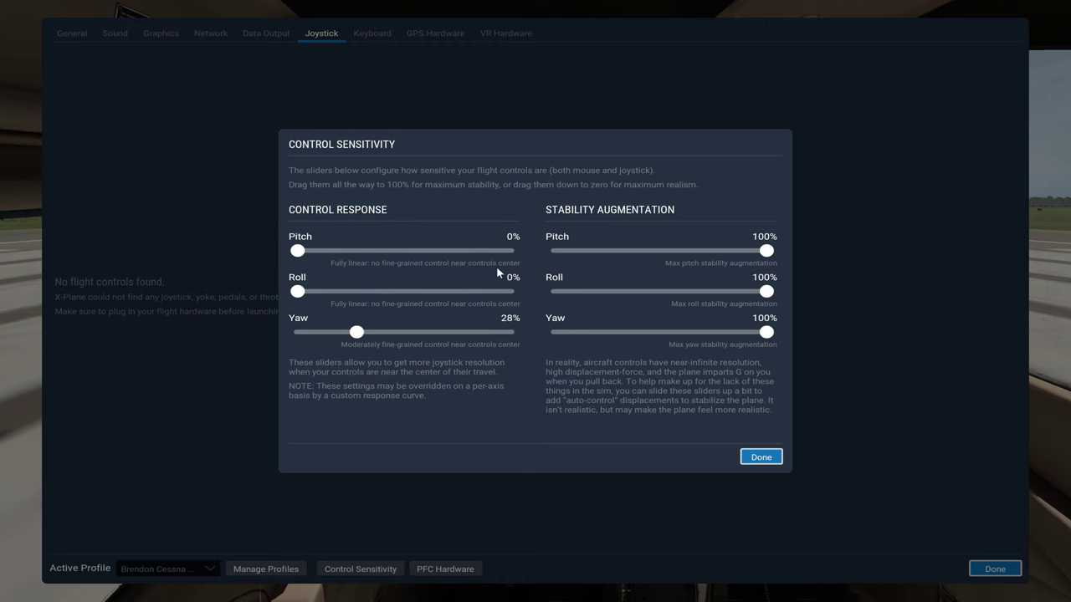
left_click_drag(298, 251, 546, 283)
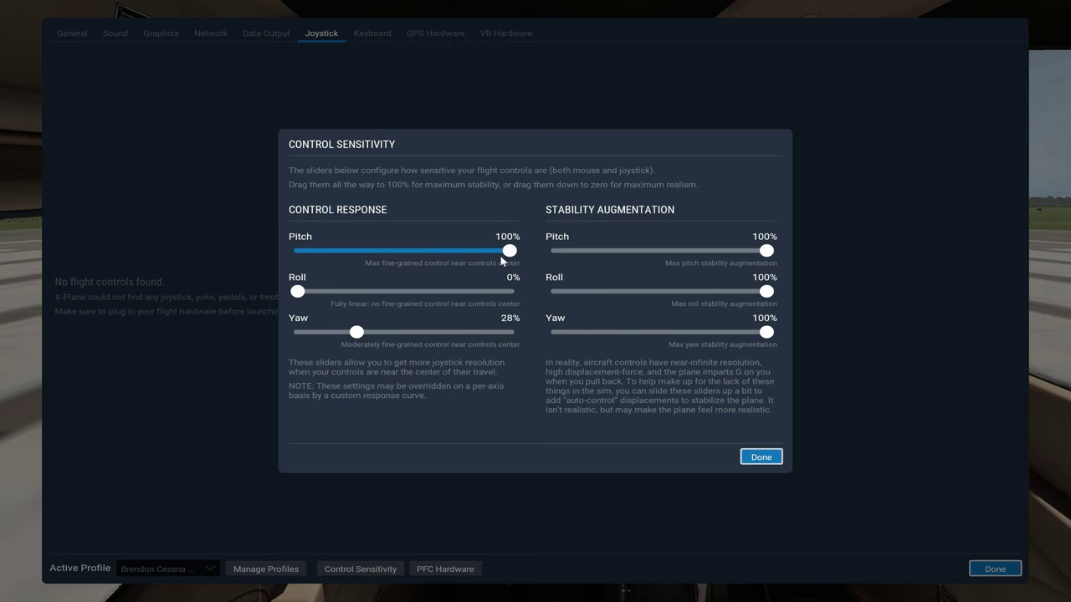
left_click_drag(510, 251, 345, 258)
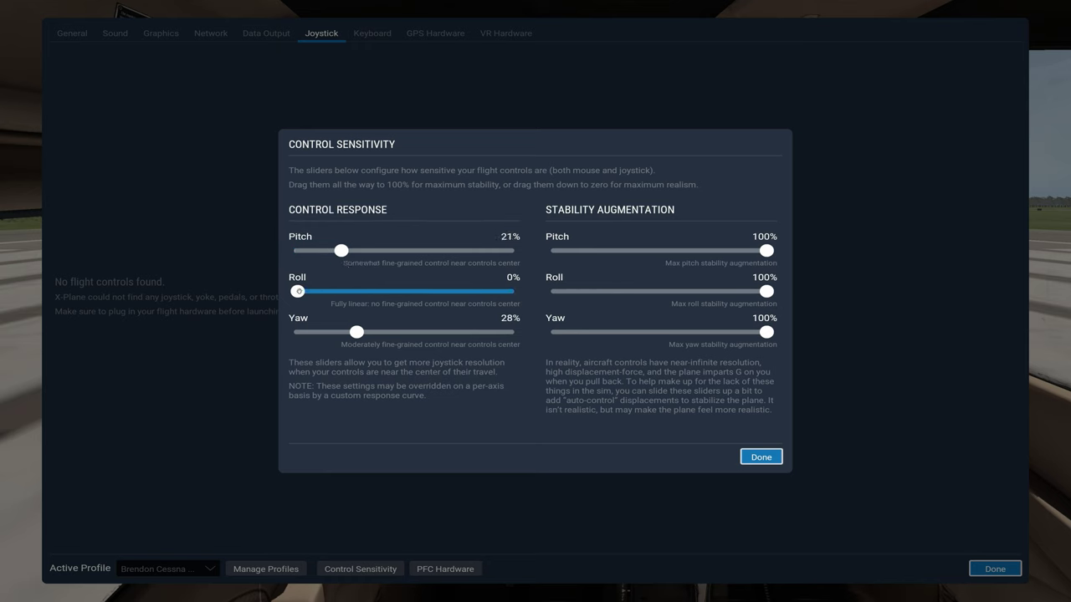
Step: Set the roll control response to 10%, then accept the sensitivity changes and close the settings
left_click_drag(298, 292, 321, 295)
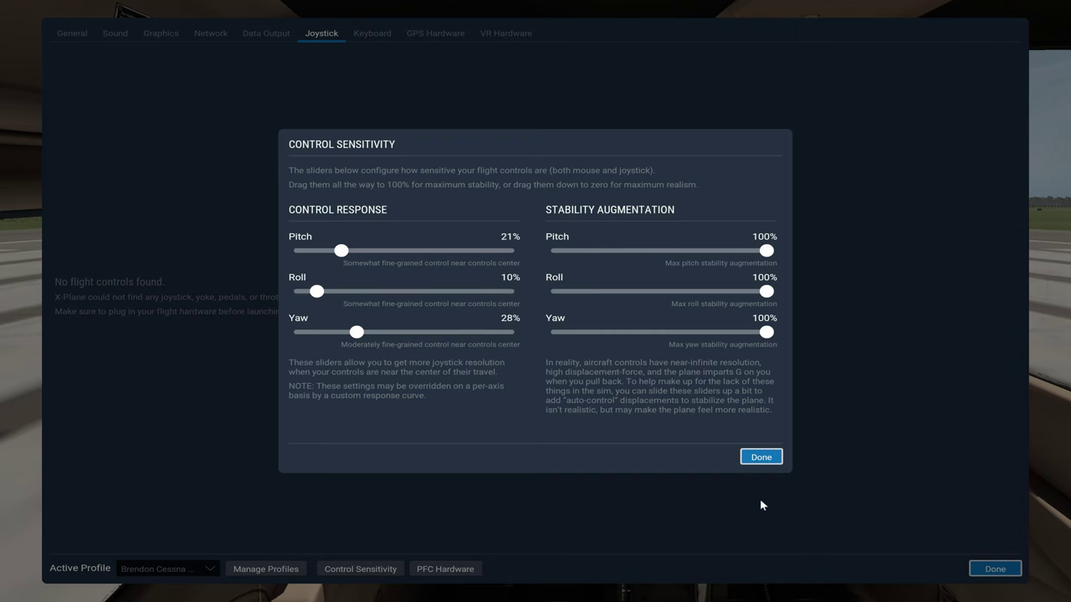
left_click(760, 457)
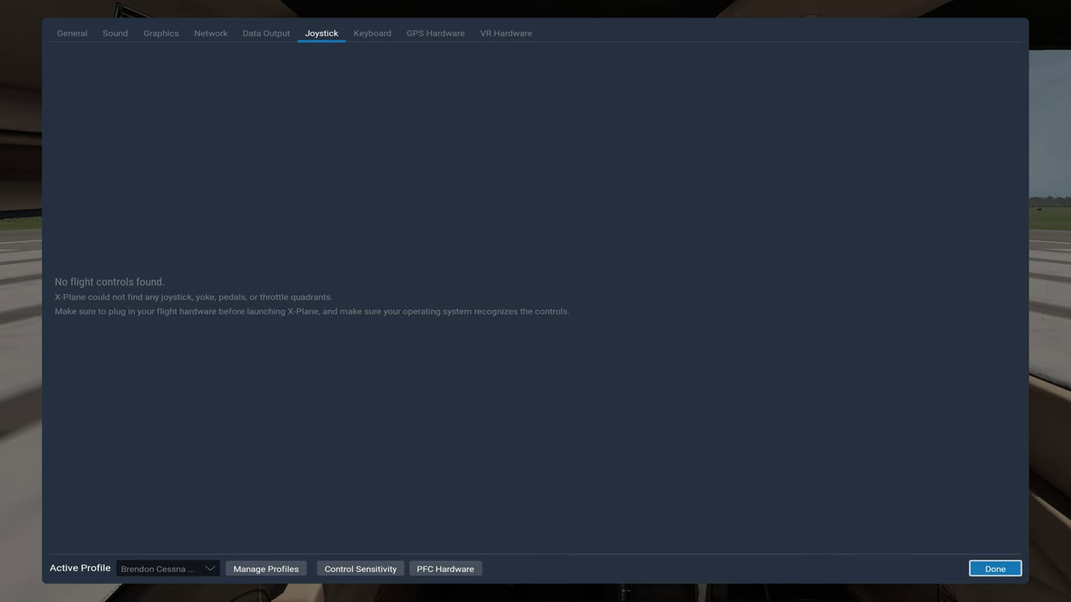
left_click(1002, 569)
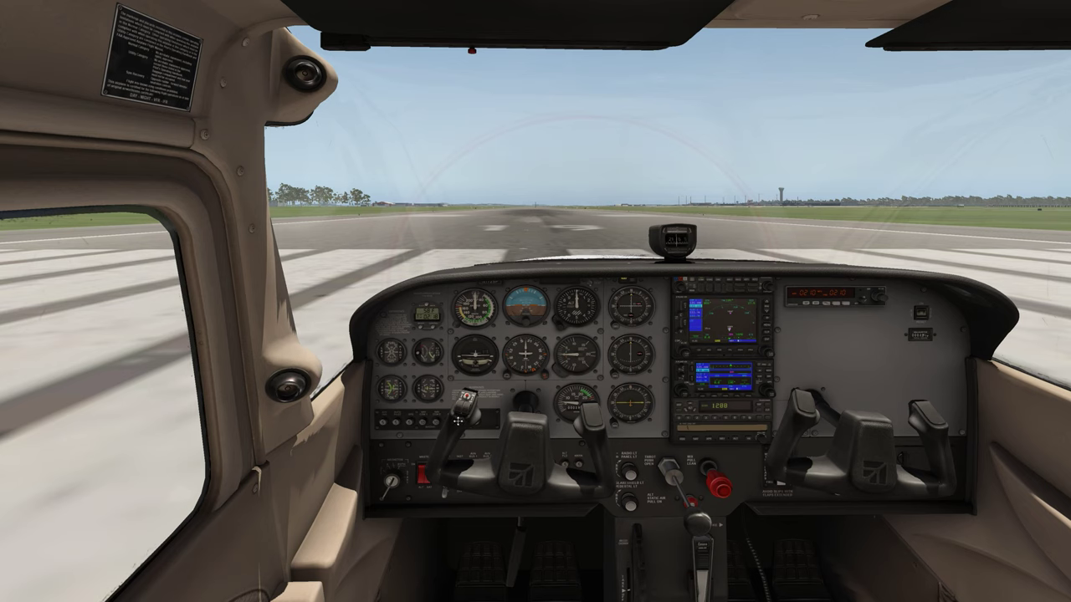
Step: Move the cockpit yoke to test the pitch and roll response
left_click_drag(466, 418, 498, 391)
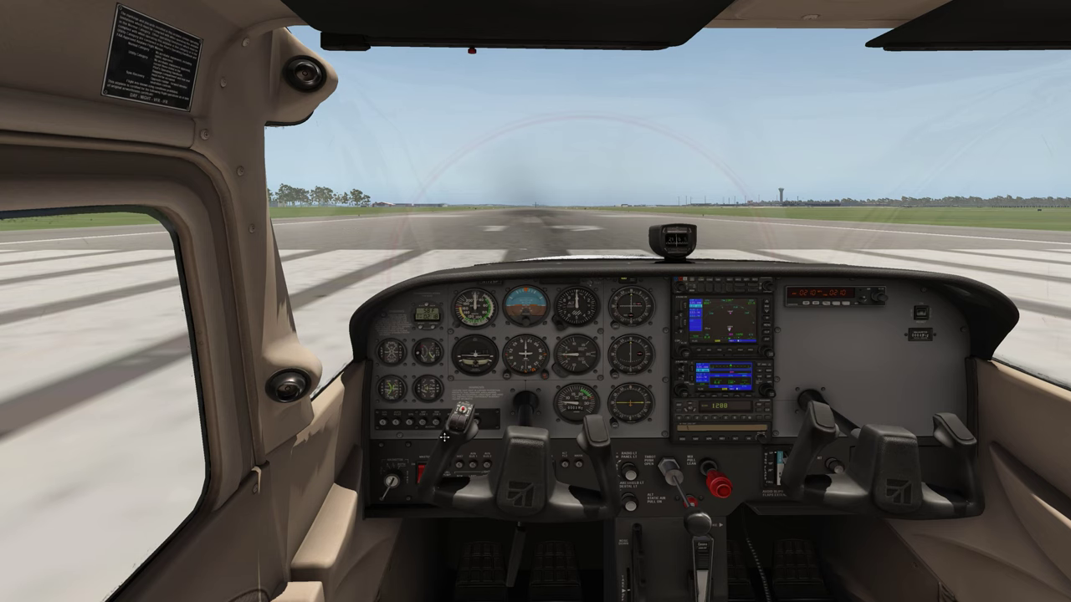